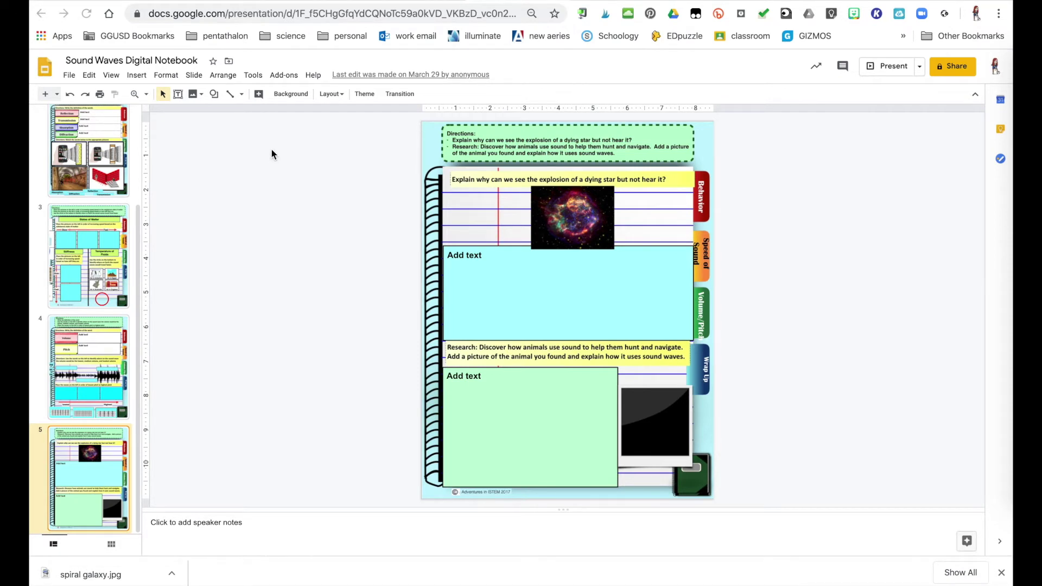
Open the Explore research panel from the Tools menu beside slide 5.
left_click(253, 75)
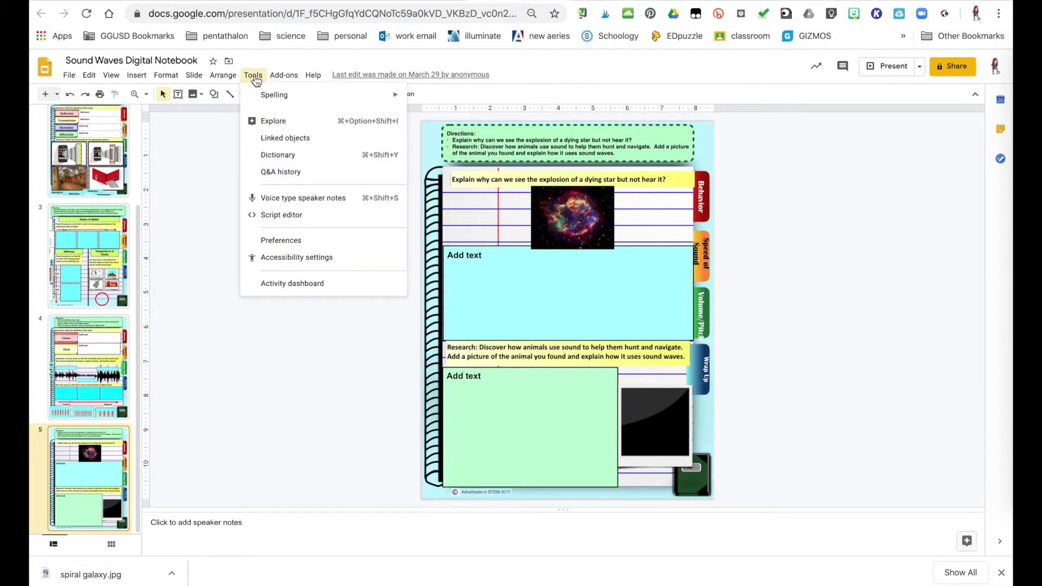
left_click(274, 122)
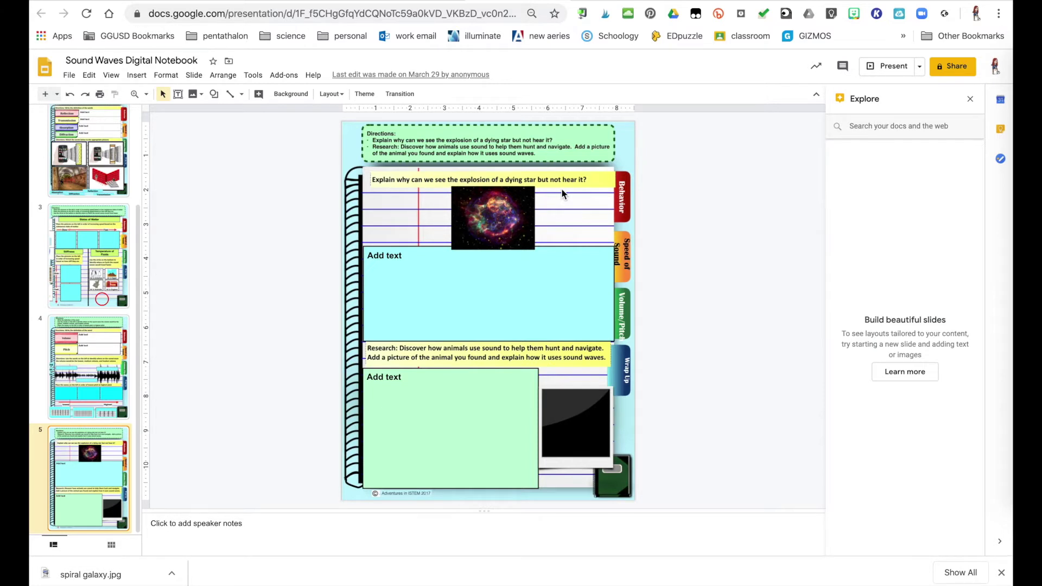
Search Explore for 'Why can we see an exploding star but not hear it?'.
left_click(867, 120)
type("Why can w")
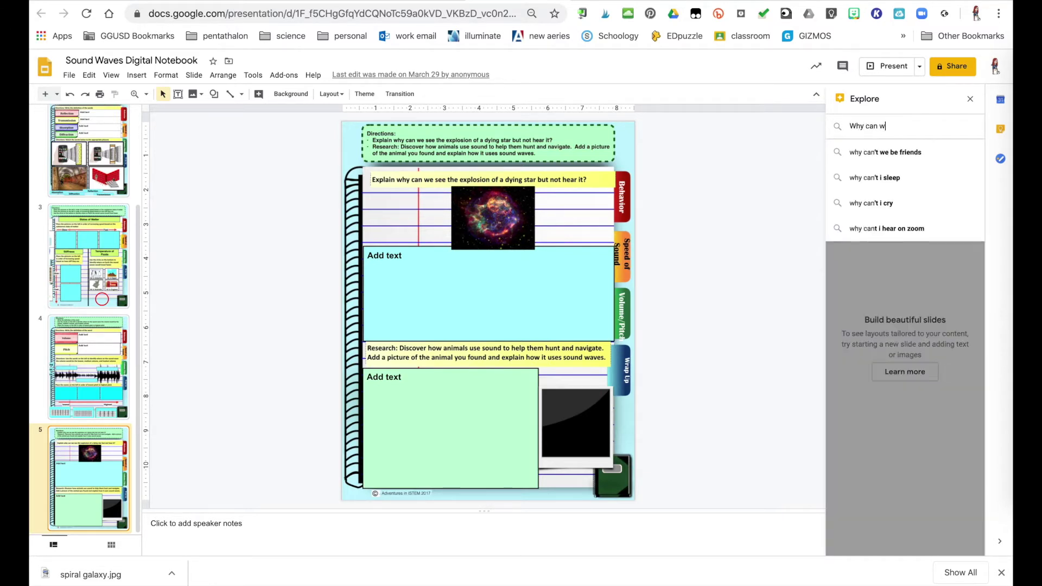
type("e see an ")
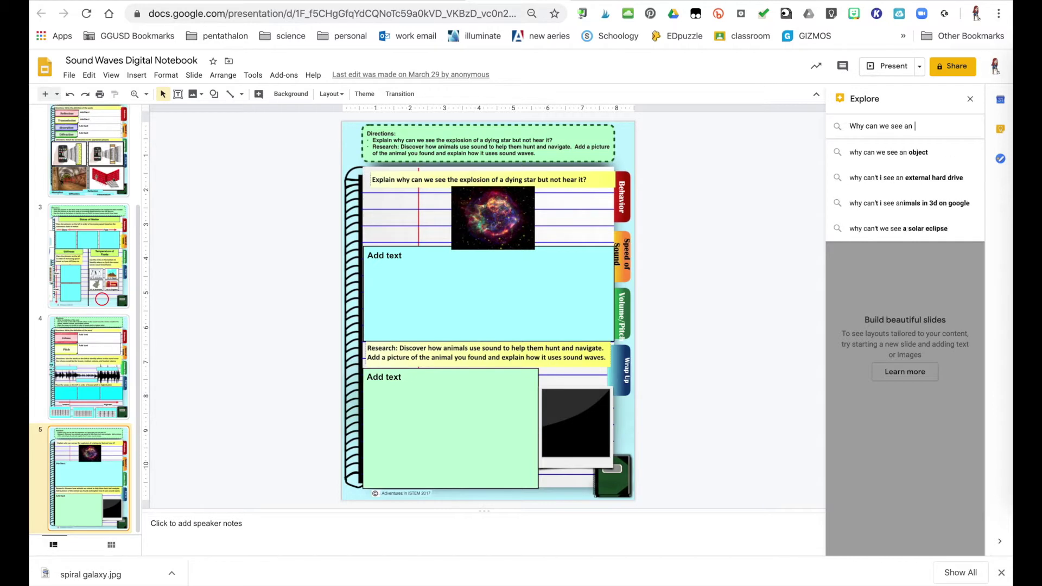
type("exploding")
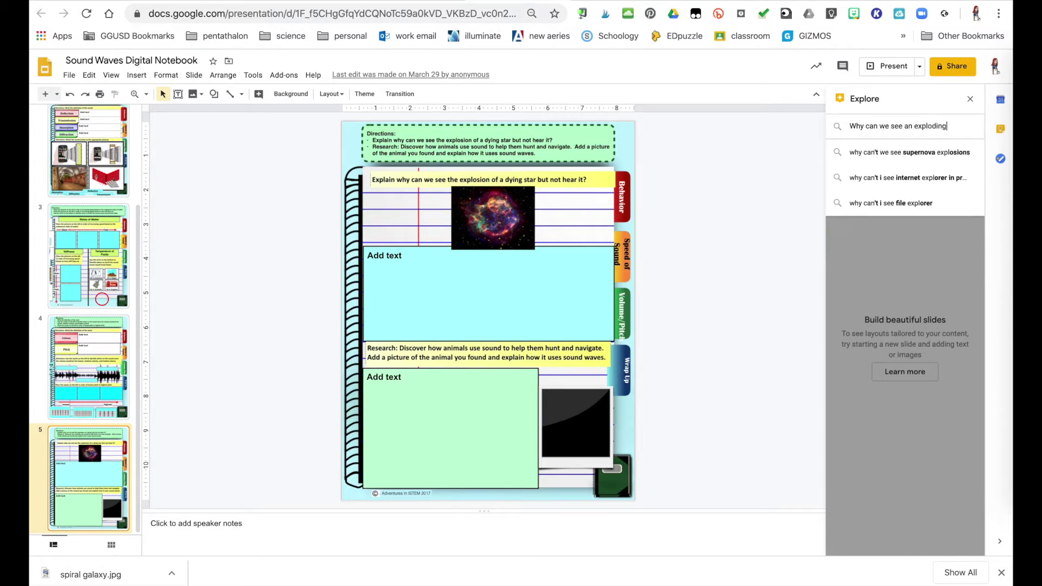
type(" star but not")
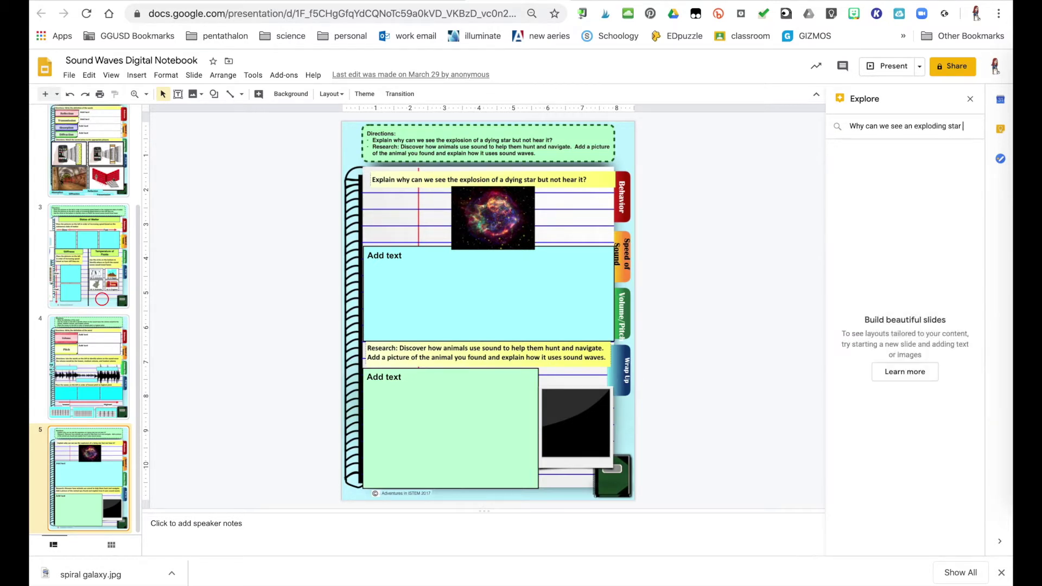
type(" hear it?")
key("Return")
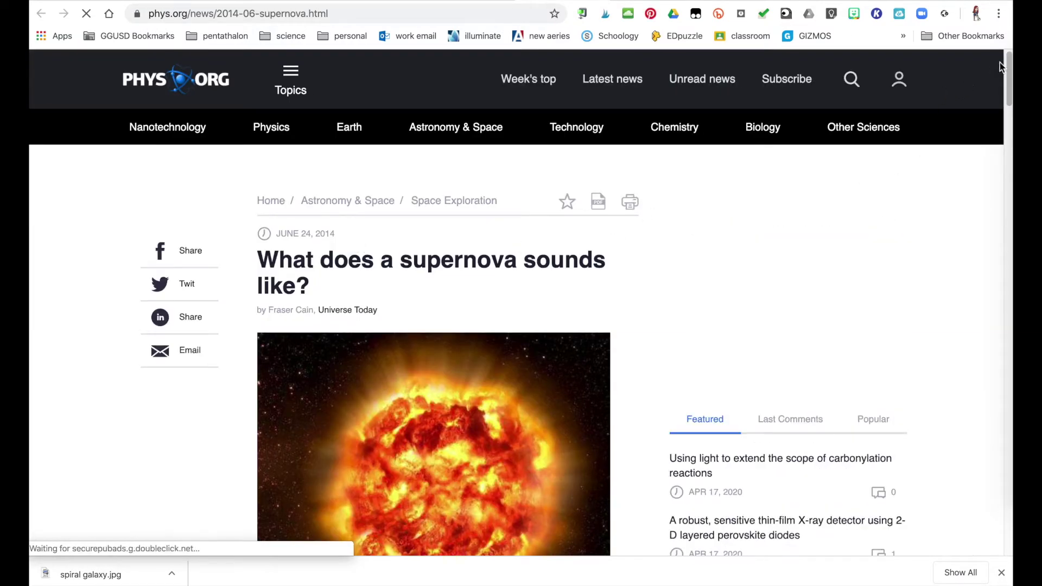
Scroll through the phys.org supernova article, then close it to return to slide 5.
mouse_move(1007, 75)
left_mouse_down()
mouse_move(1007, 167)
mouse_move(1010, 63)
left_mouse_up()
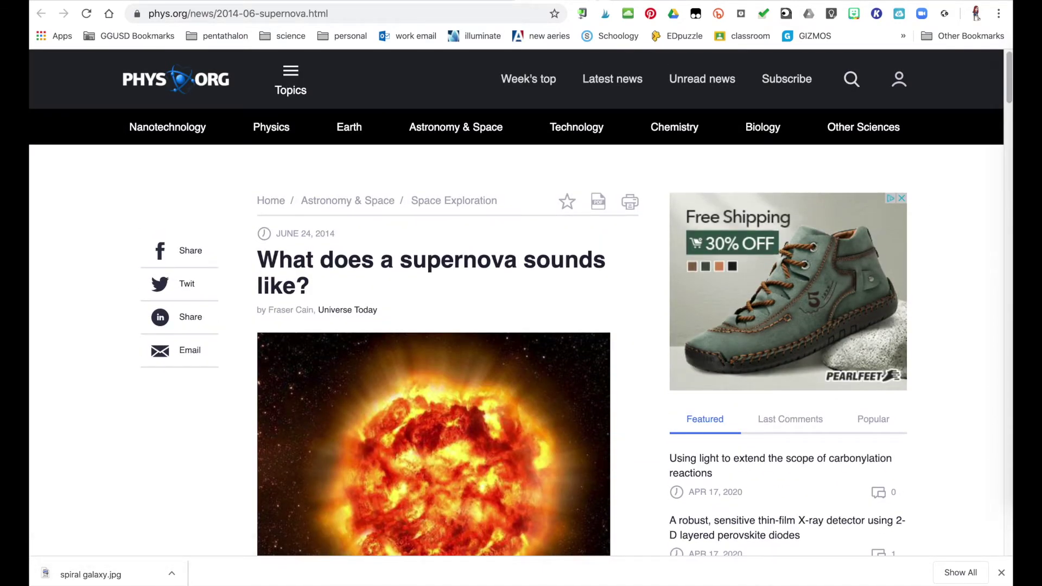
key("ctrl+w")
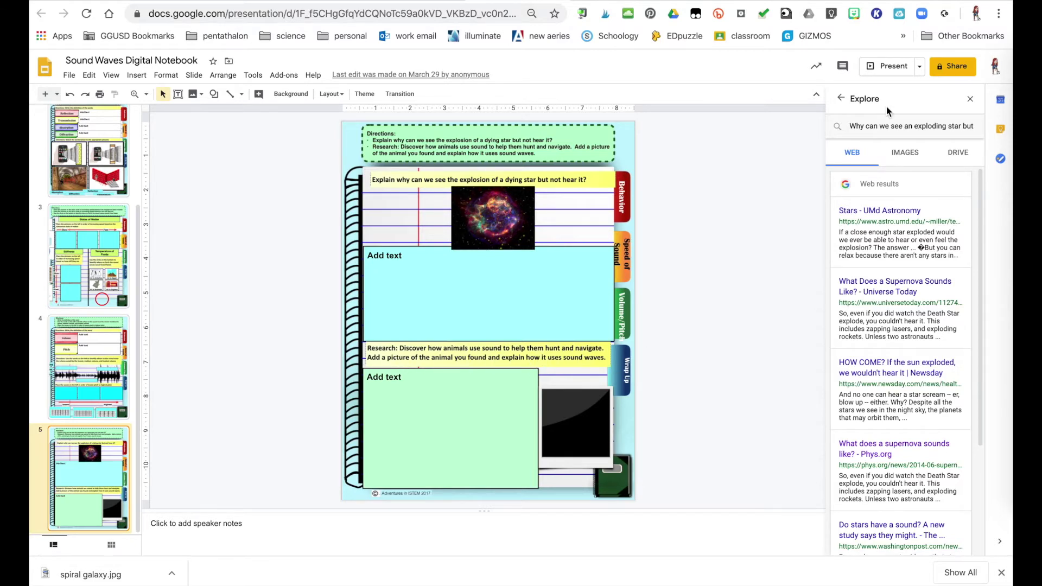
Replace the Explore query with 'How do animals use sound' and run the search.
left_click(890, 127)
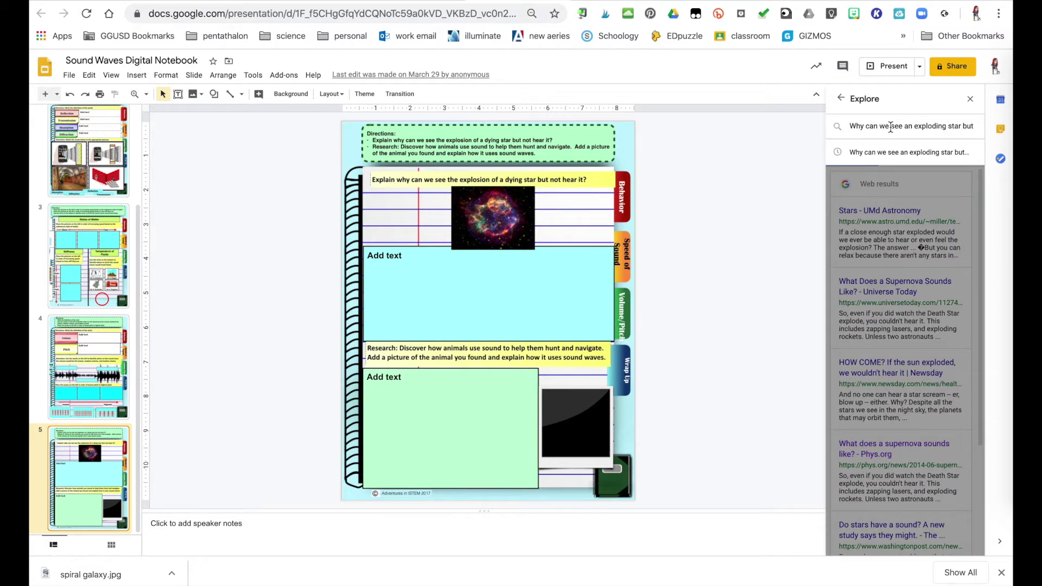
triple_click(889, 127)
type("How do ")
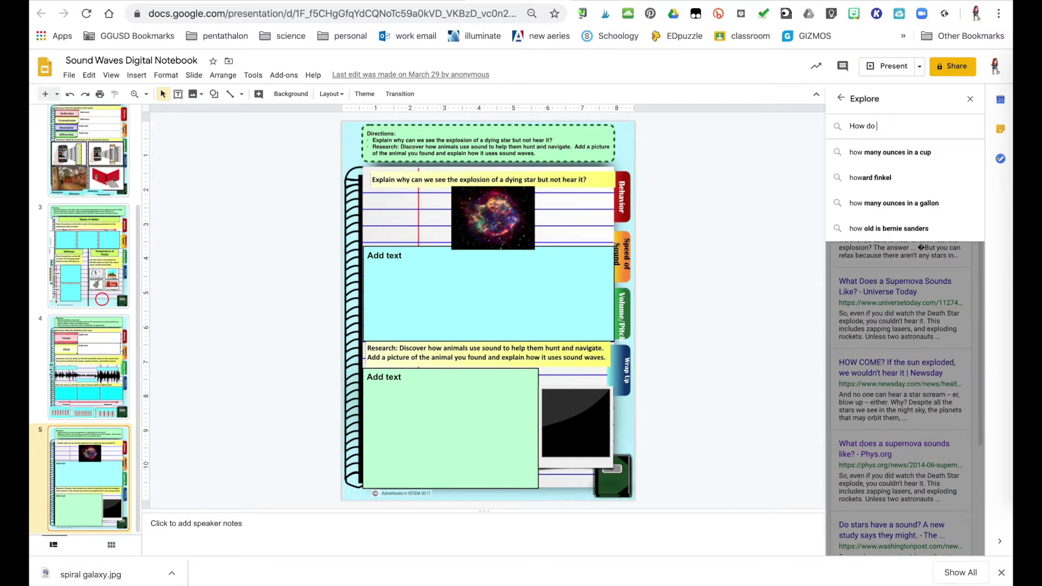
type("animals use")
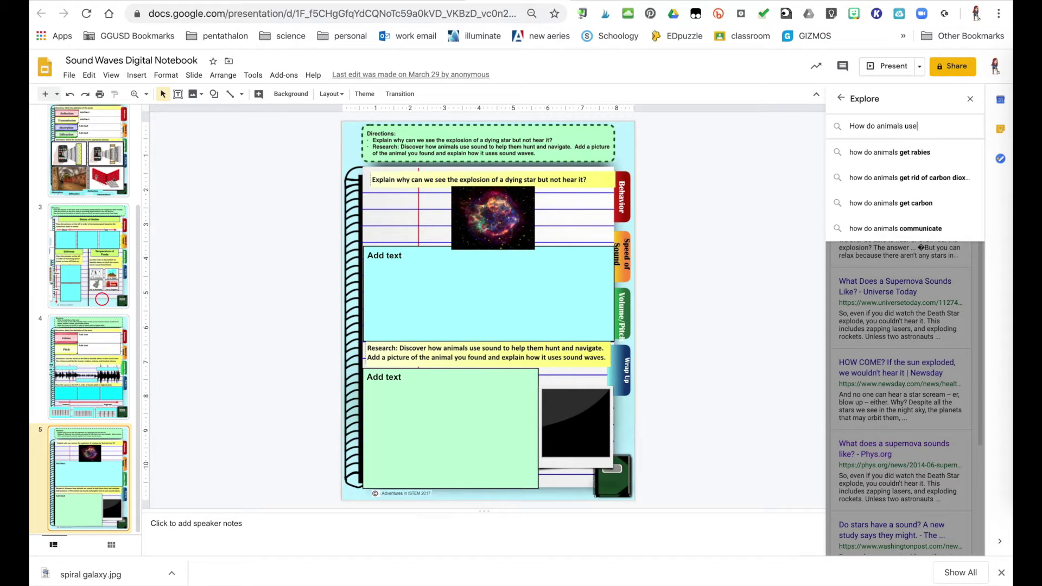
type(" sound")
key("Return")
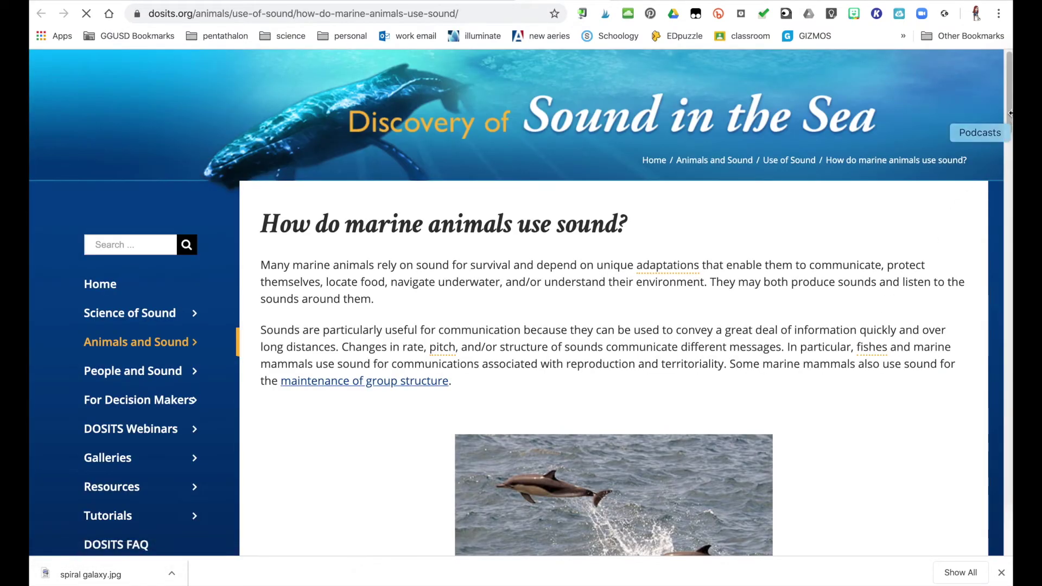
Drag the dolphin photo from the DOSITS page onto slide 5.
left_click_drag(1009, 99, 1010, 159)
scroll(1009, 152, "up", 4)
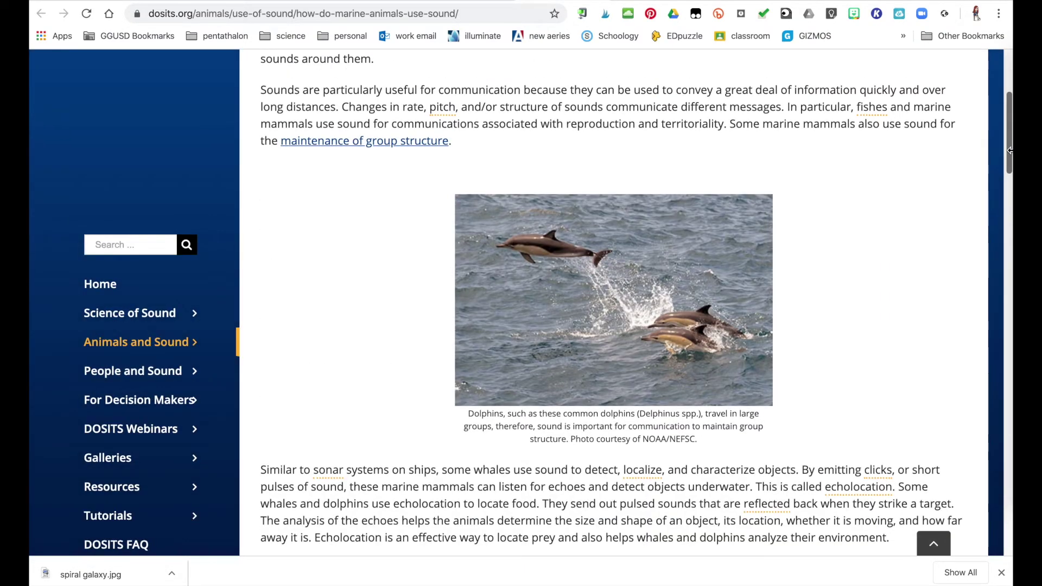
scroll(1009, 152, "down", 2)
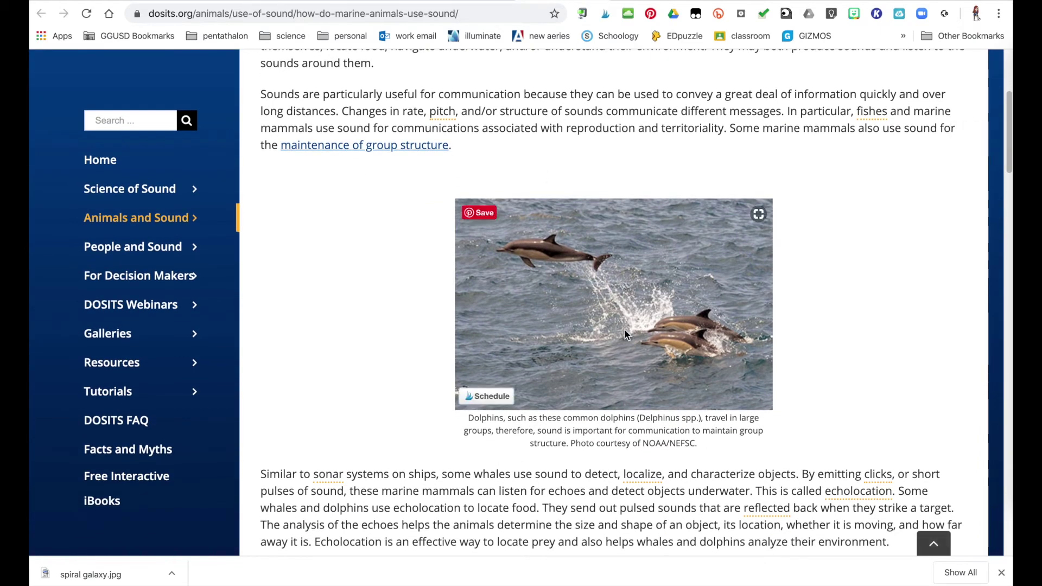
left_click_drag(632, 271, 576, 340)
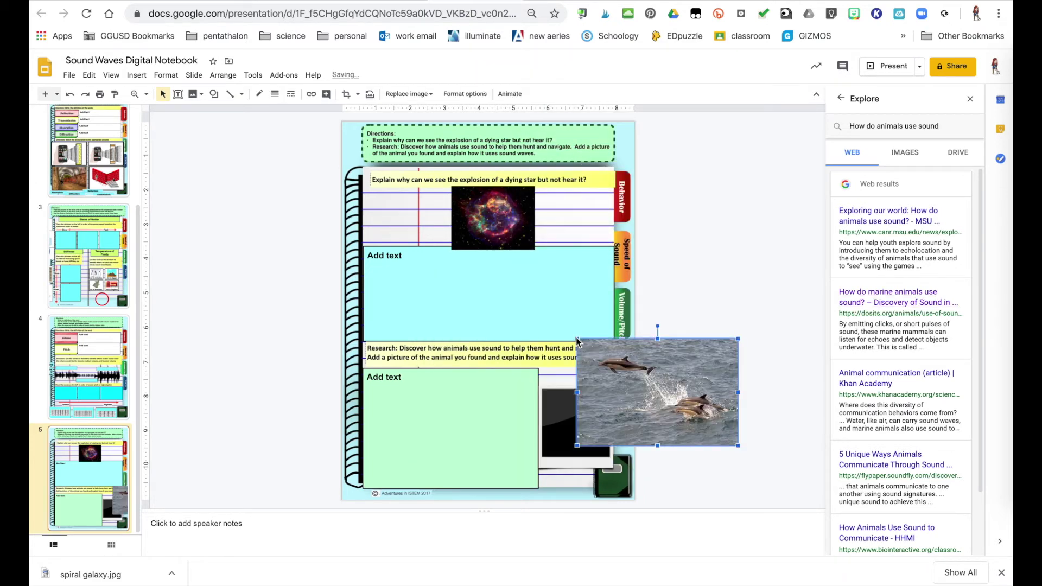
Switch Explore to image results, insert the long-eared bat image, then delete it from slide 5.
left_click(903, 152)
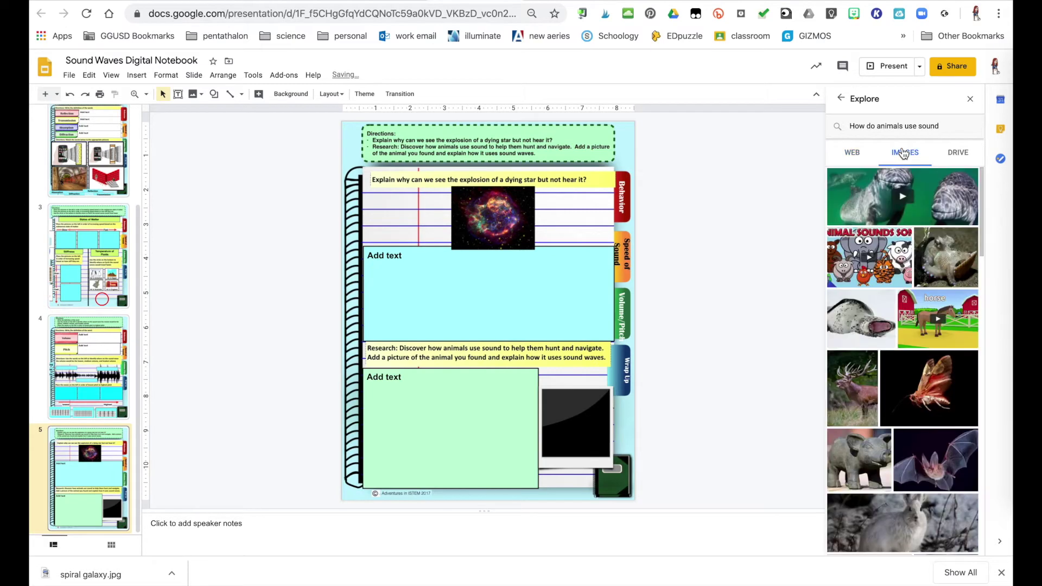
left_click_drag(984, 211, 984, 274)
mouse_move(936, 305)
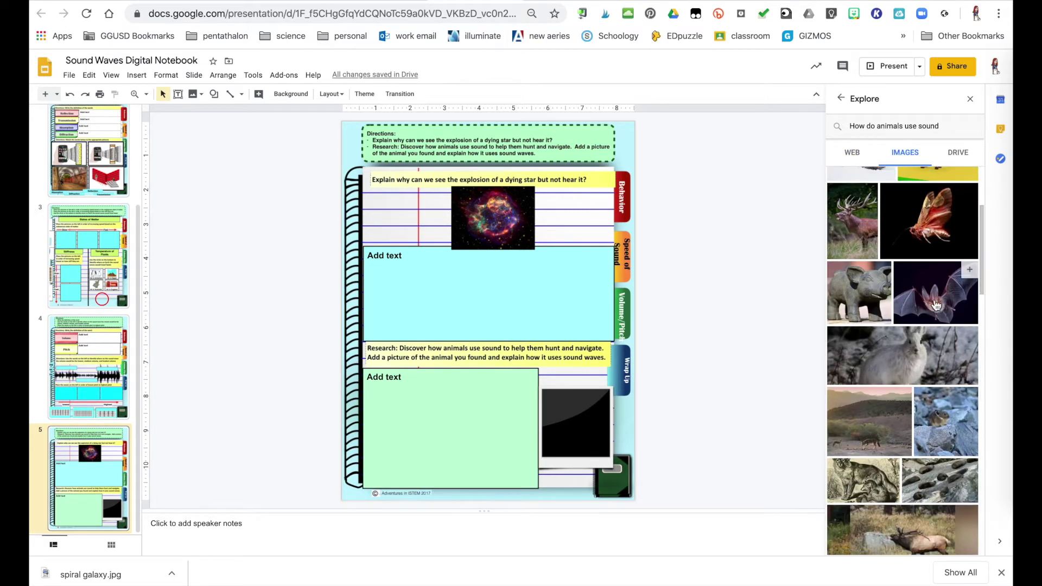
left_click(936, 306)
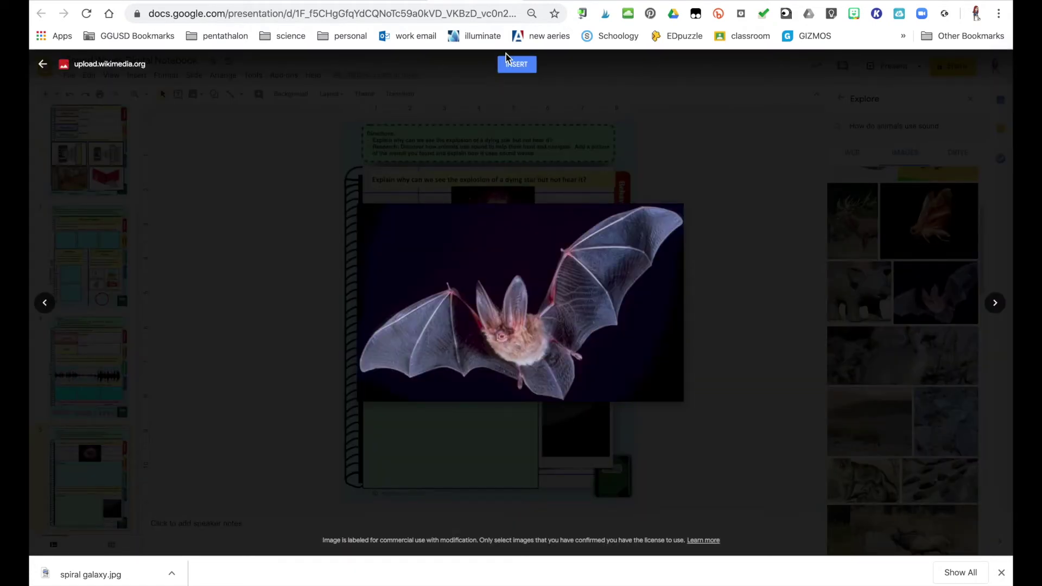
left_click(515, 67)
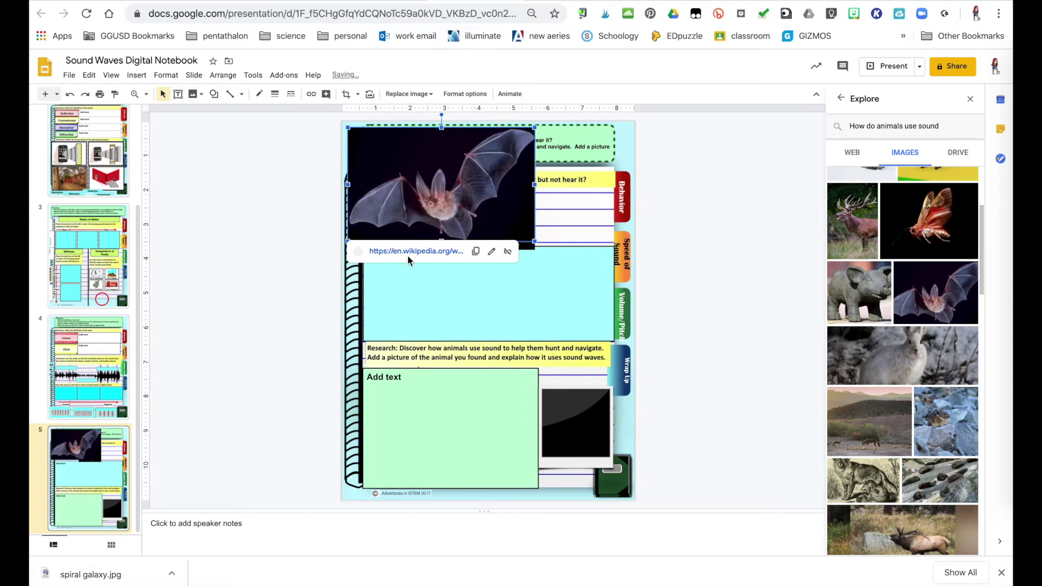
mouse_move(408, 254)
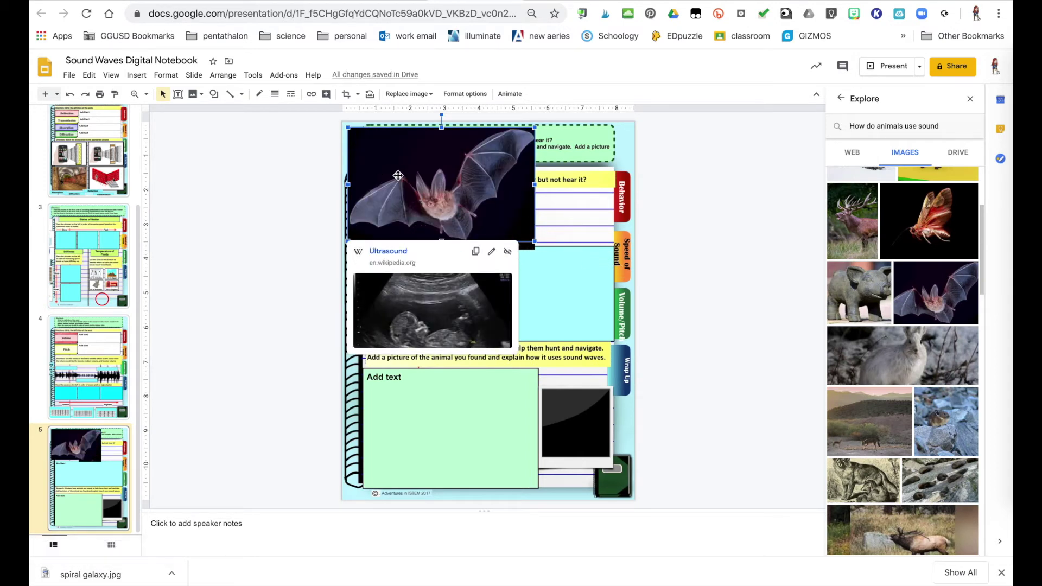
key("Delete")
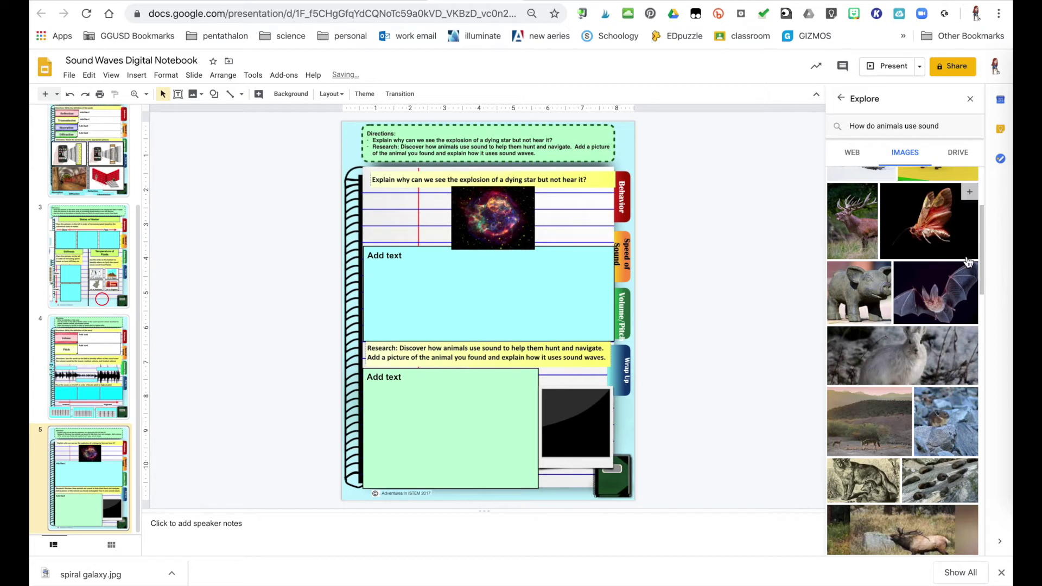
Drag the long-eared bat picture onto slide 5, then delete it.
mouse_move(936, 305)
left_click_drag(936, 304, 544, 255)
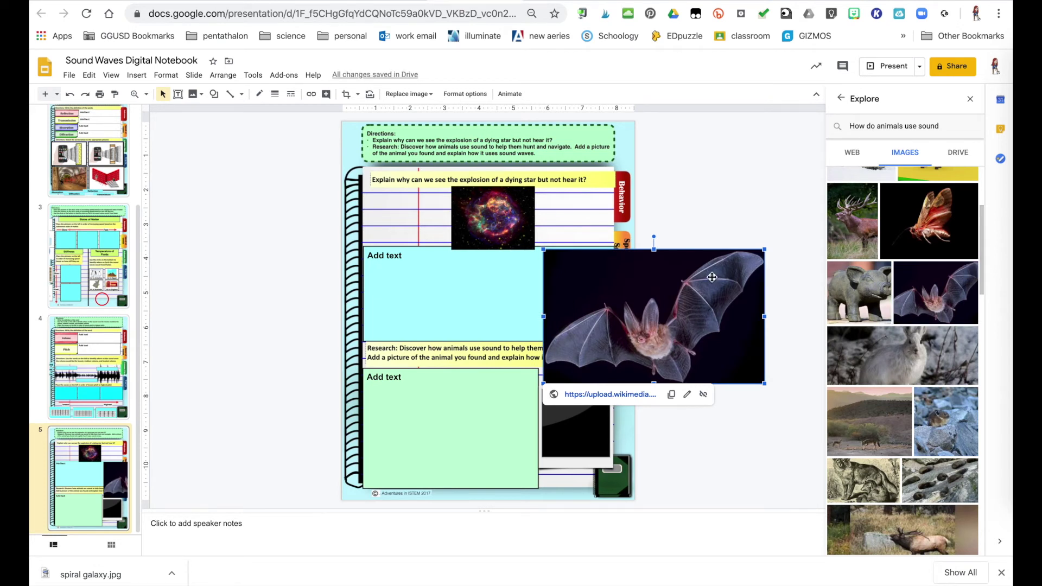
key("Delete")
Insert the red flying bat image from the Explore results at slide 5's top-left.
left_click_drag(981, 209, 995, 343)
left_click(939, 321)
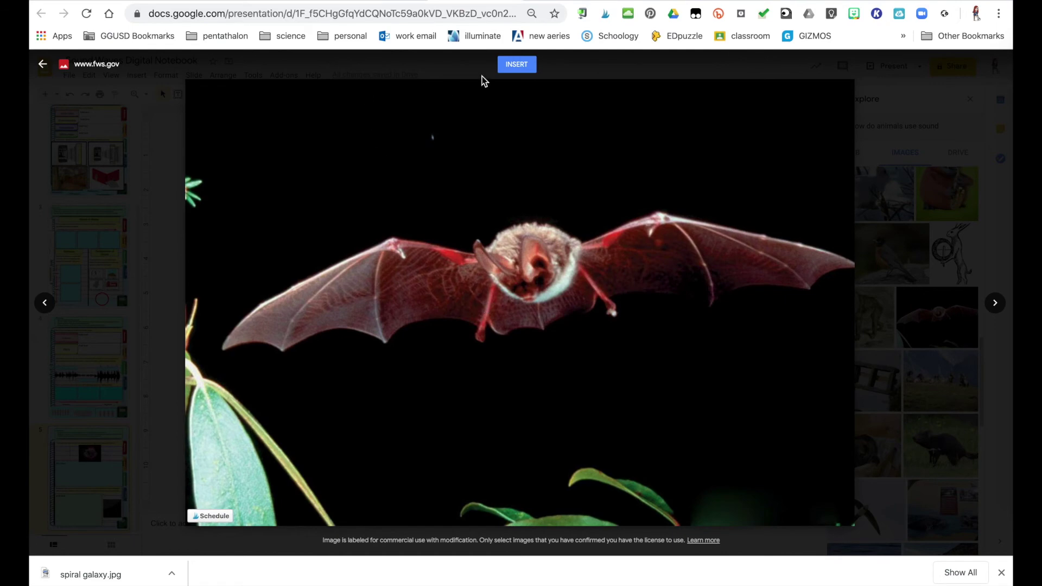
left_click(516, 64)
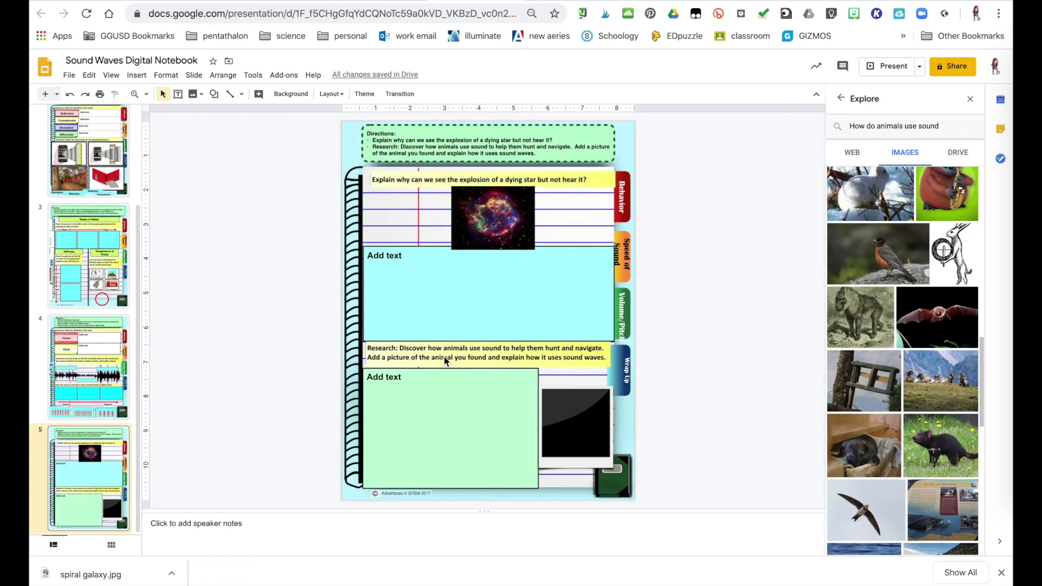
mouse_move(413, 256)
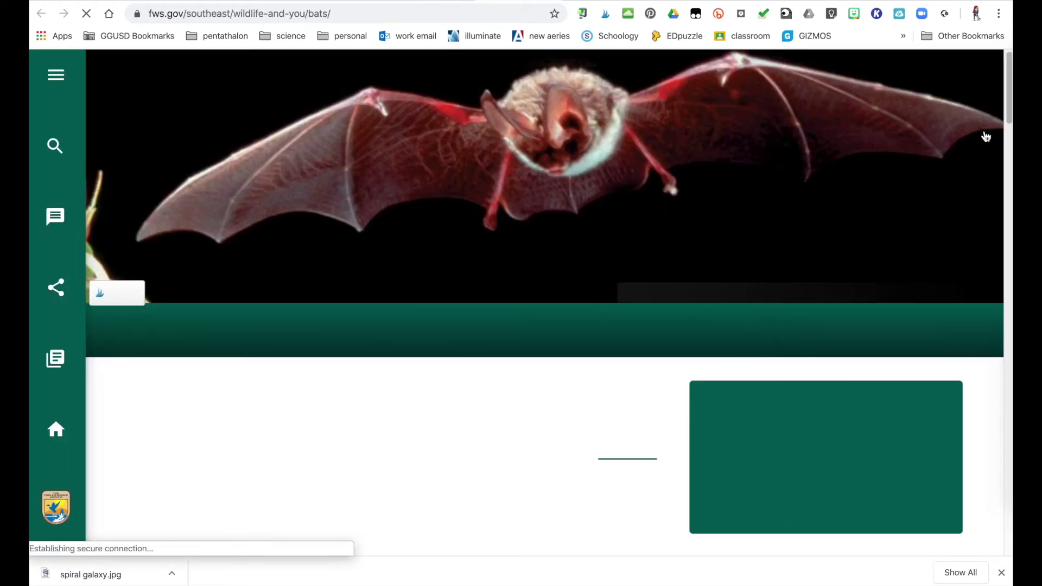
Scroll the fws.gov Backyard Habitat: Bats page, then return to the notebook tab.
left_click_drag(1008, 97, 548, 11)
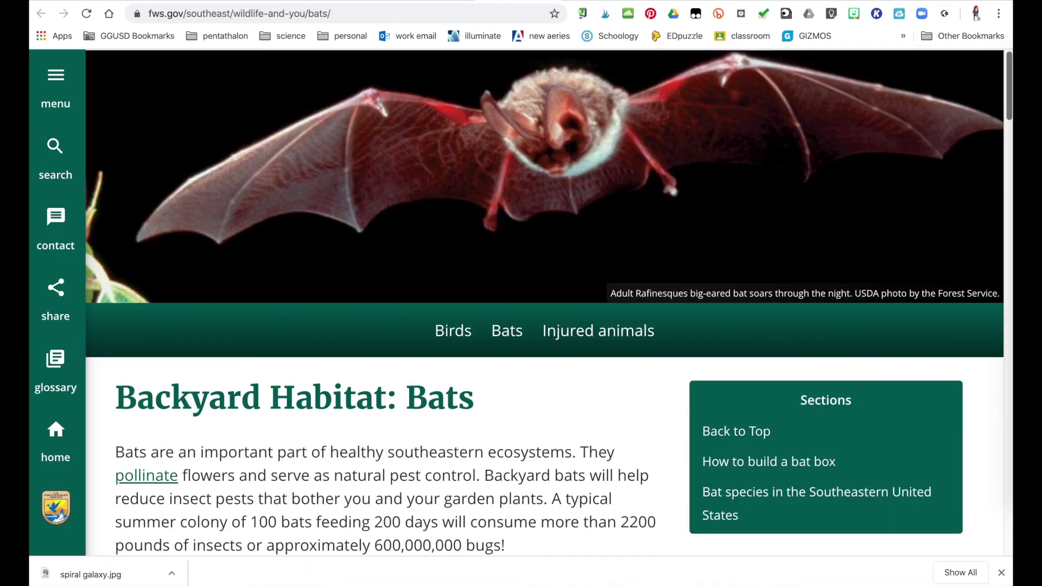
left_click(551, 2)
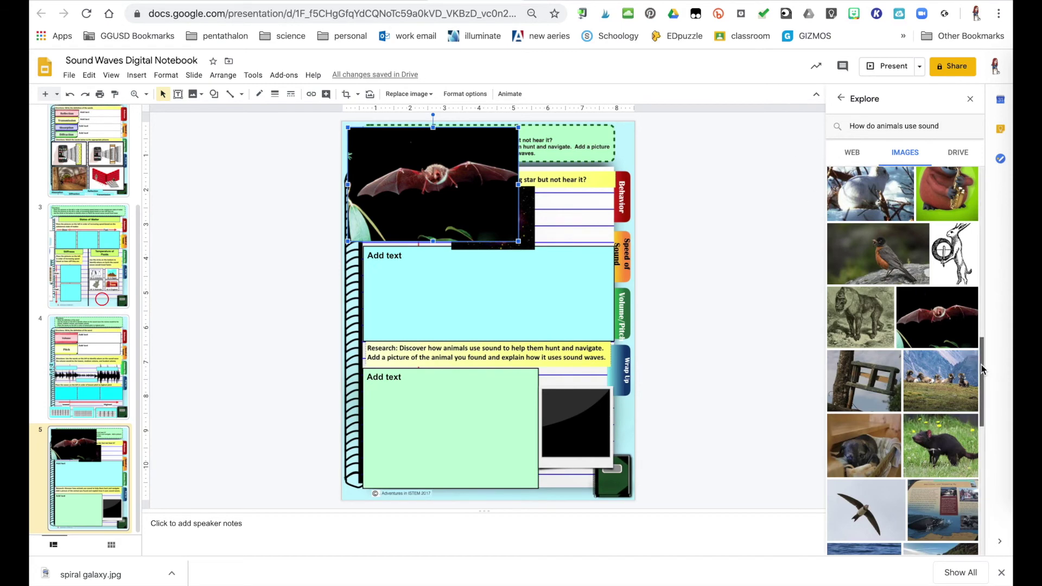
mouse_move(981, 369)
left_mouse_down()
mouse_move(984, 484)
mouse_move(993, 352)
mouse_move(983, 194)
mouse_move(1003, 466)
mouse_move(993, 539)
mouse_move(987, 381)
left_mouse_up()
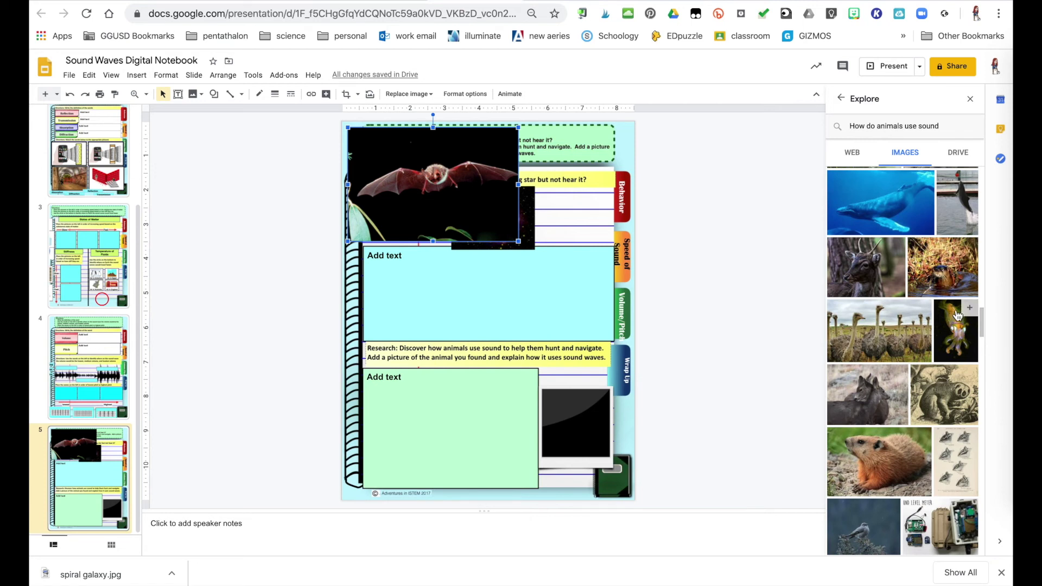
mouse_move(954, 327)
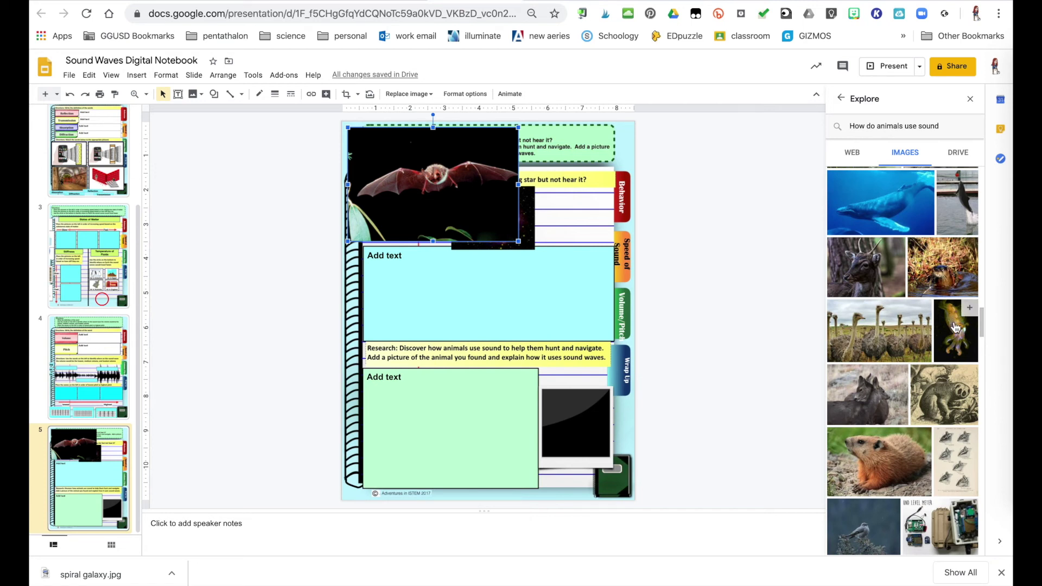